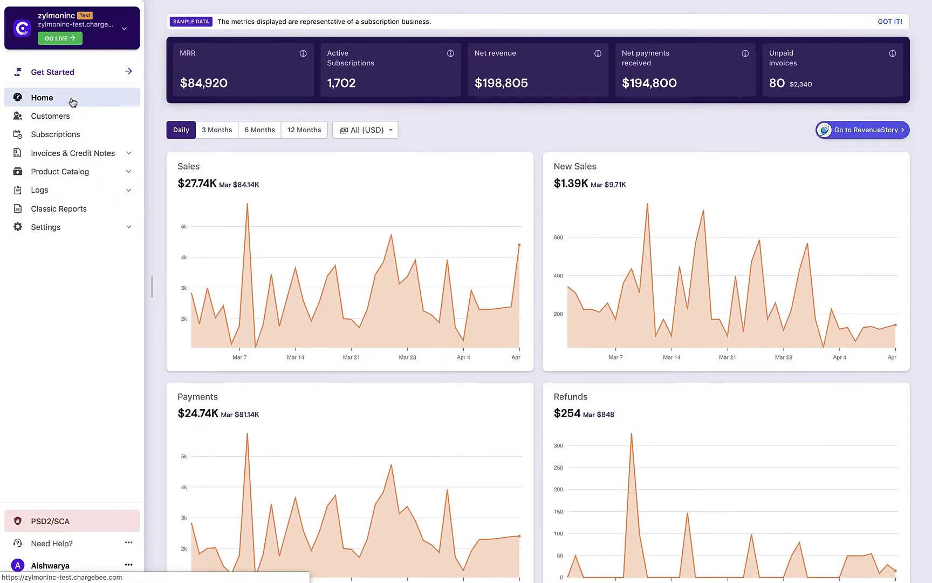
# Create the Advanced Reporting addon (ID advanced-reporting) in the CRM family with its description.
pyautogui.click(81, 172)
pyautogui.click(85, 216)
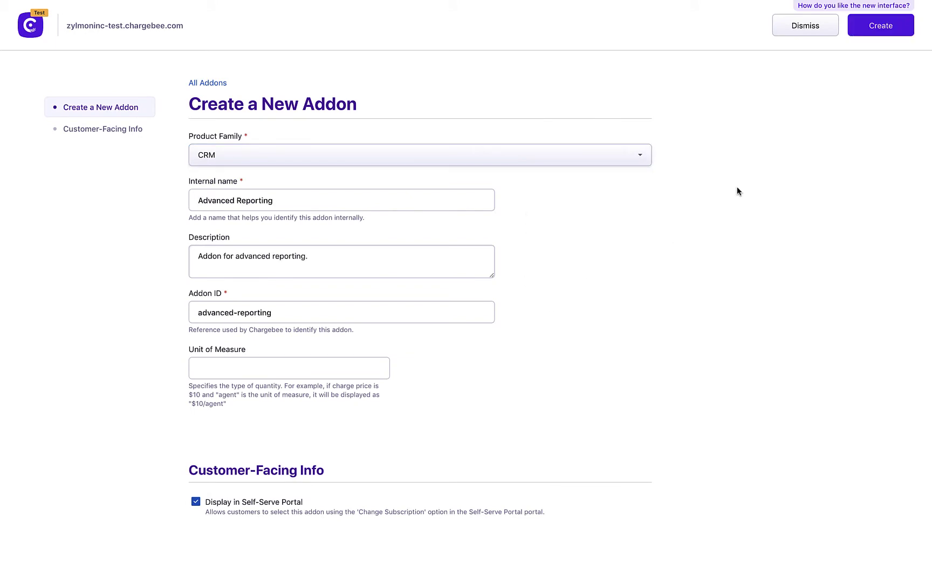
pyautogui.click(876, 35)
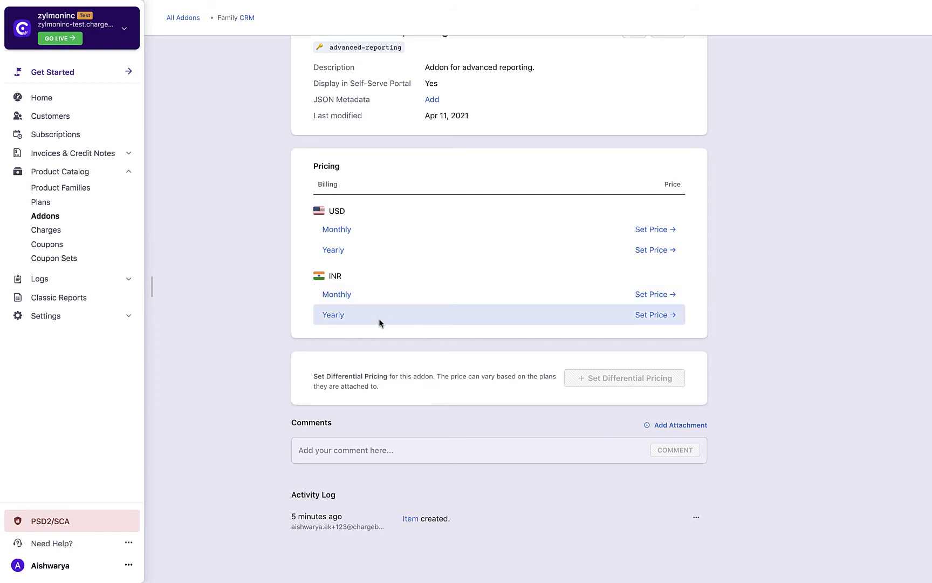
# Add a $200 USD yearly flat-fee price point to the Advanced Reporting addon.
pyautogui.click(644, 251)
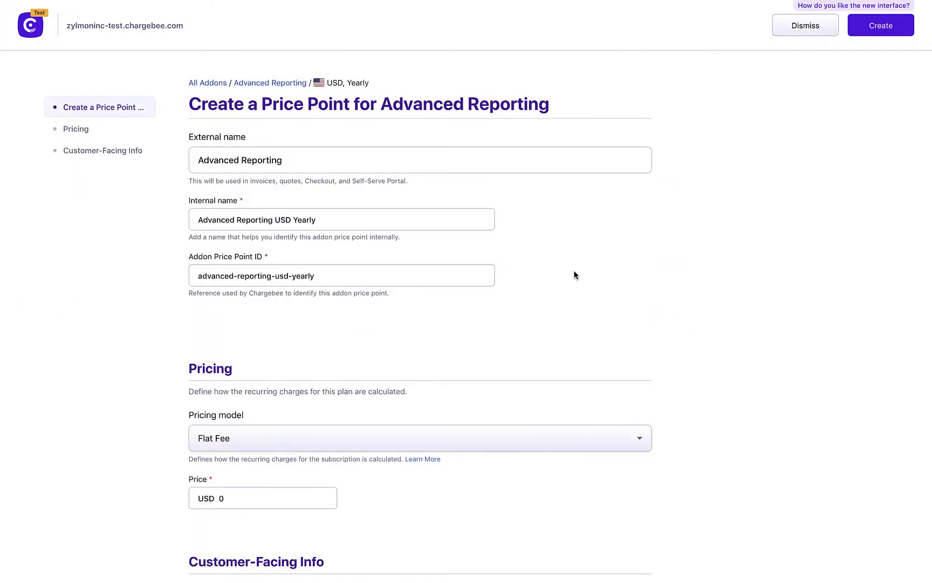
pyautogui.scroll(-3, 537, 270)
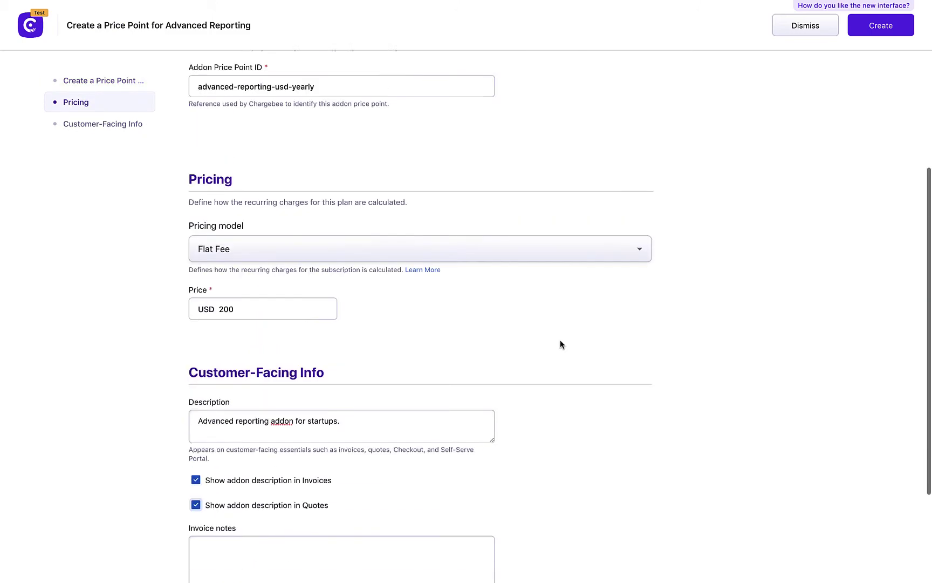
pyautogui.scroll(3, 560, 341)
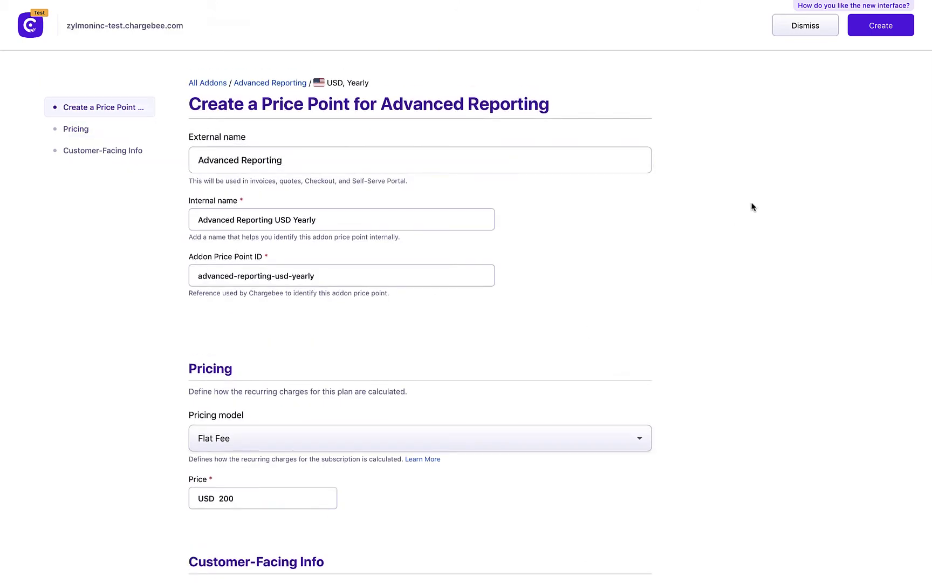
pyautogui.click(868, 28)
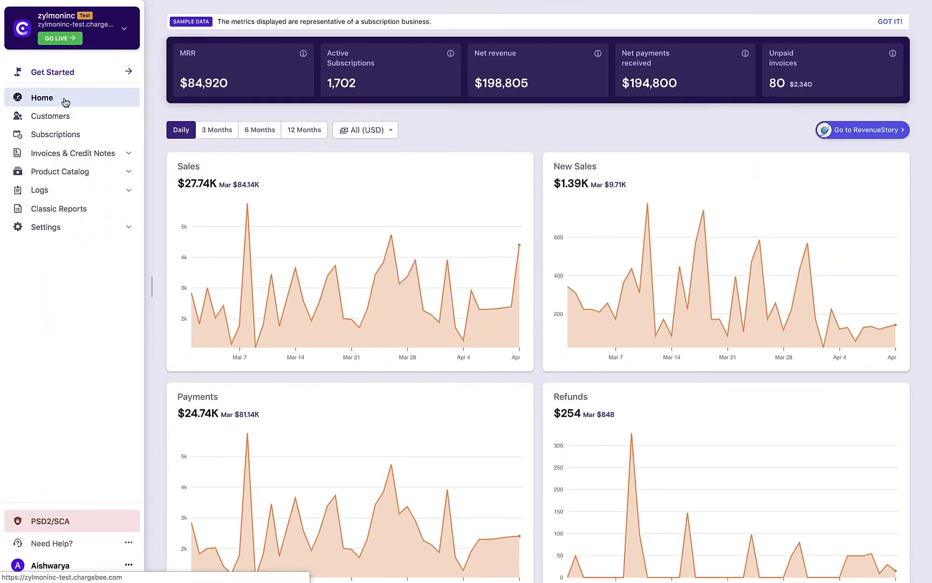
# Create Implementation Charge (ID implementation-charge, CRM family) described as additional charge for implementation support.
pyautogui.click(70, 173)
pyautogui.click(69, 232)
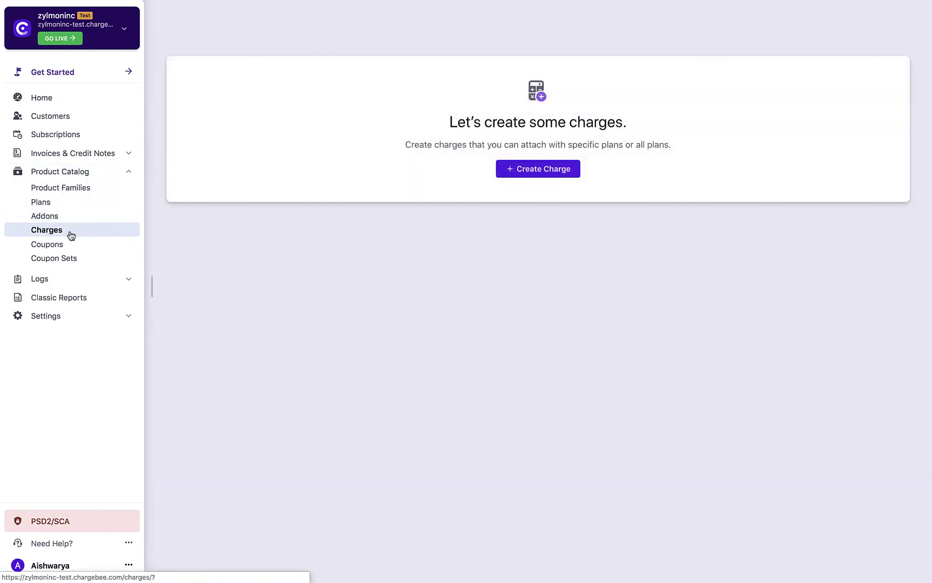
pyautogui.click(517, 170)
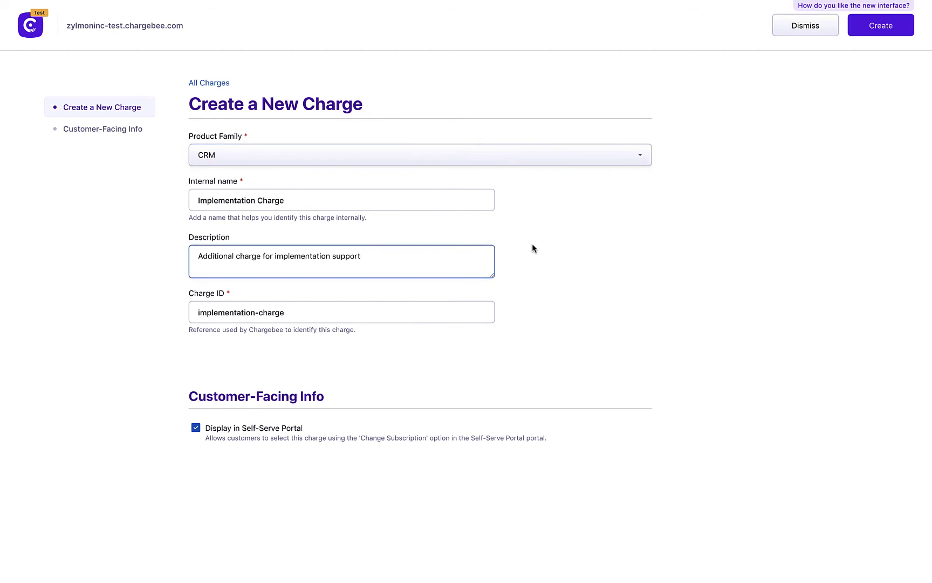
pyautogui.click(532, 244)
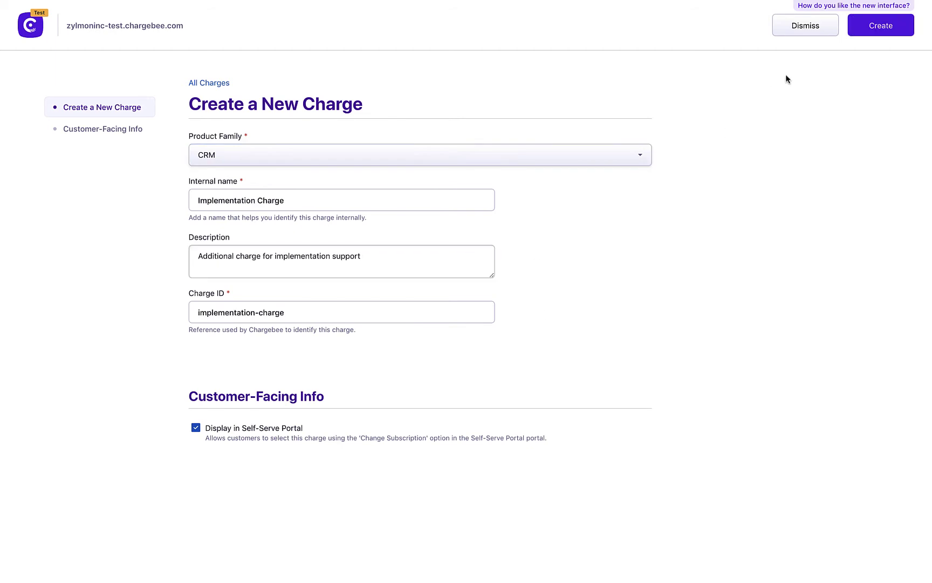
pyautogui.click(864, 25)
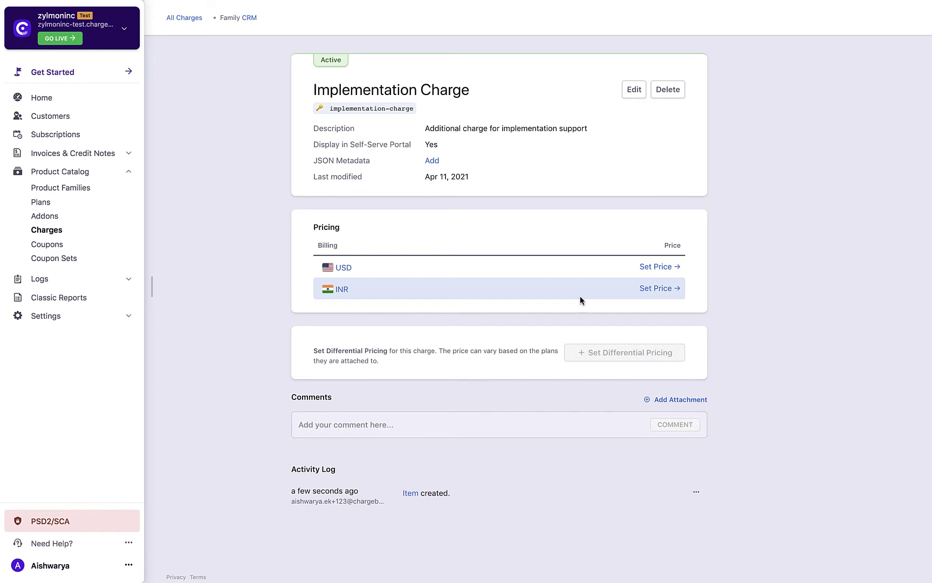
# Give Implementation Charge a $100 USD Flat Fee price point described as implementation support charges.
pyautogui.click(656, 268)
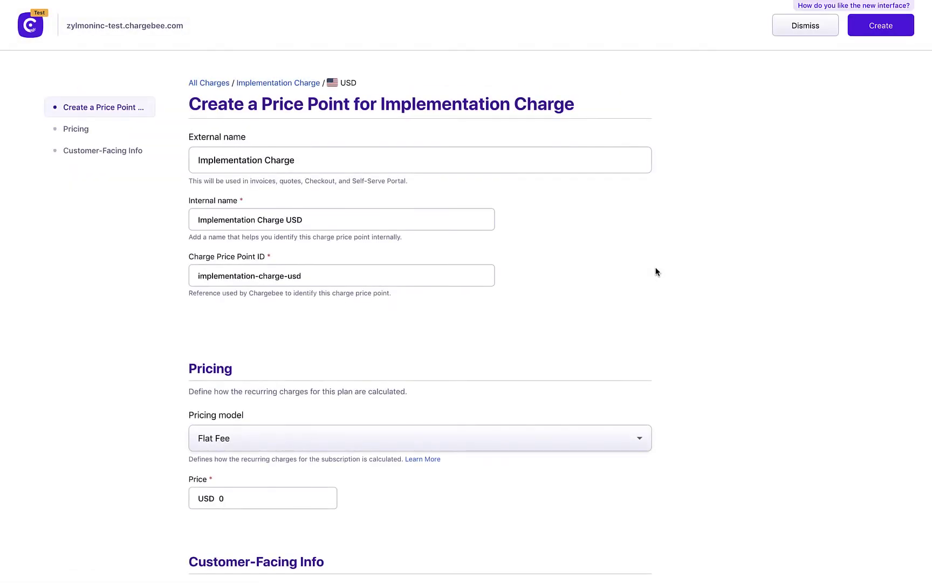
pyautogui.scroll(-2, 656, 271)
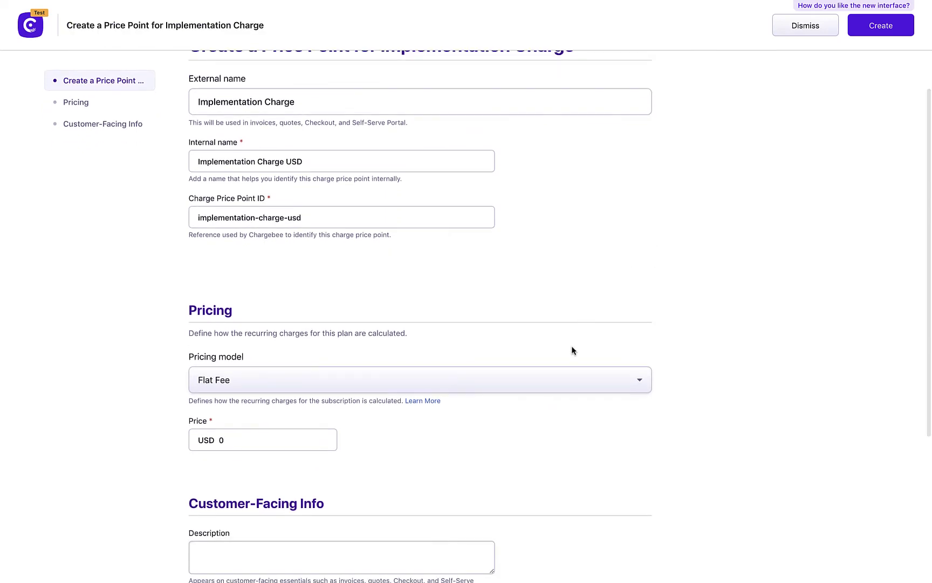
pyautogui.click(572, 384)
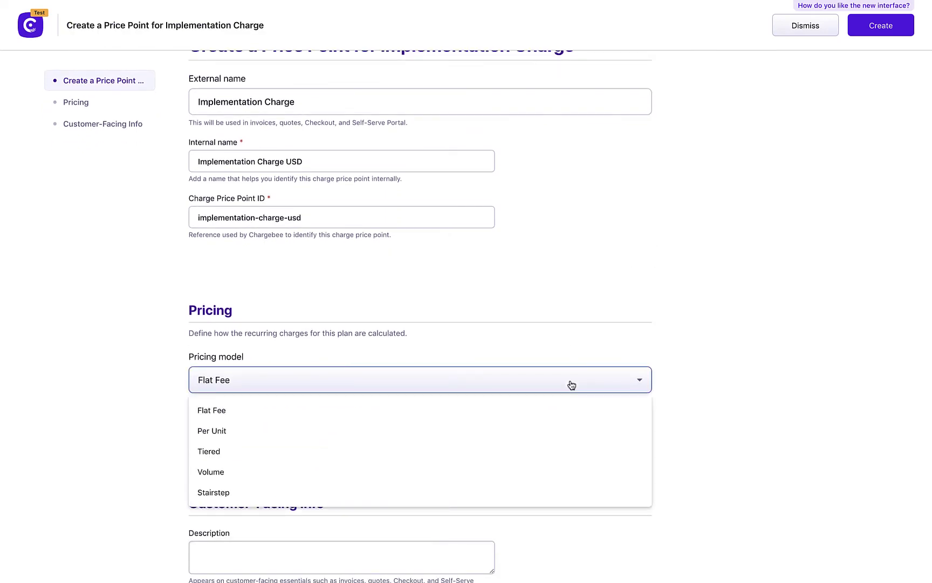
pyautogui.click(572, 384)
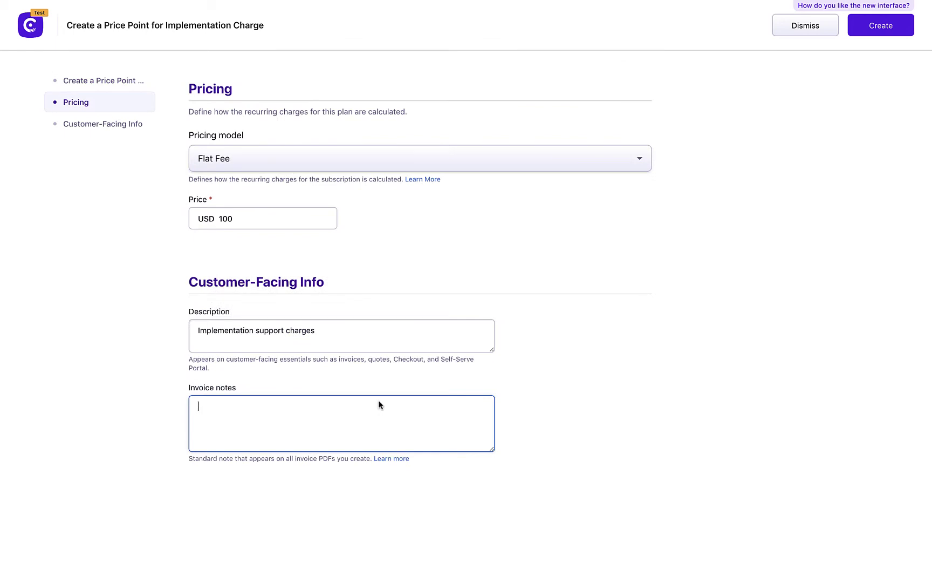
pyautogui.click(870, 31)
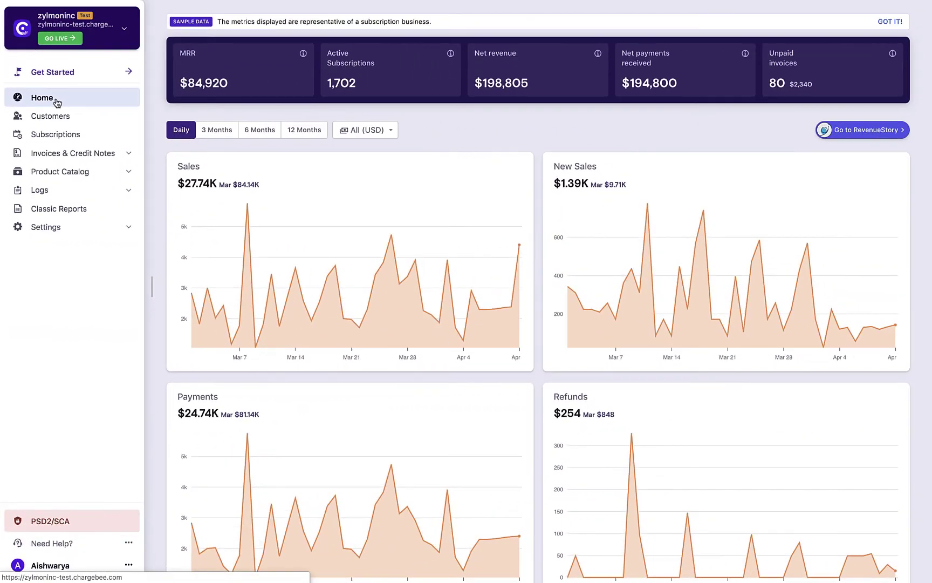
# Start a new coupon named 'Merry Christmas' from the Coupons list.
pyautogui.click(62, 171)
pyautogui.click(63, 245)
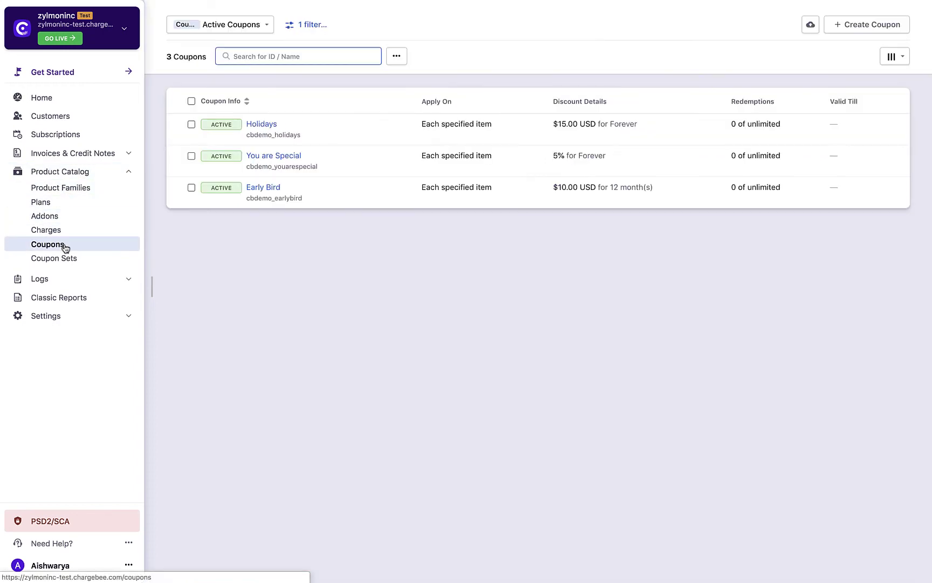
pyautogui.click(863, 23)
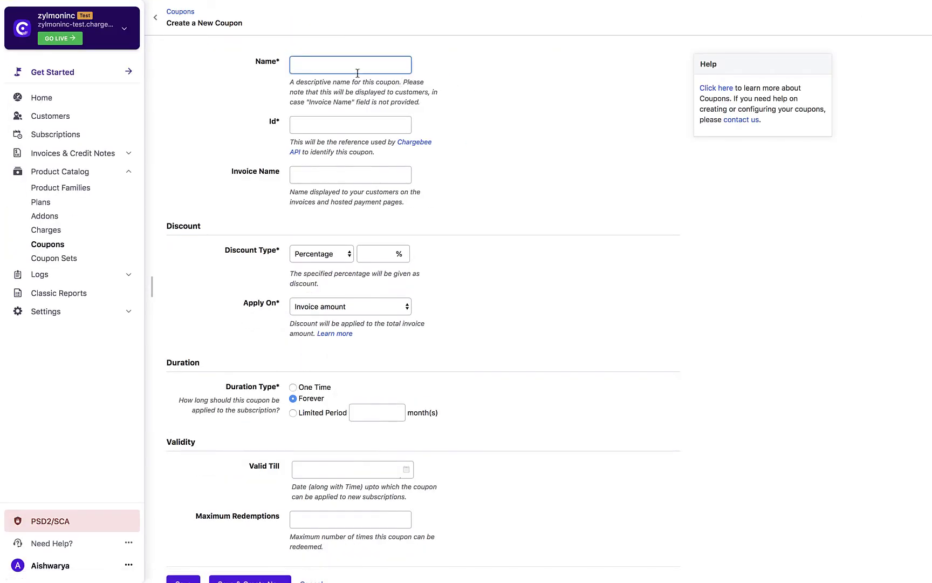
pyautogui.write('Merry Christmas')
pyautogui.scroll(-2, 447, 153)
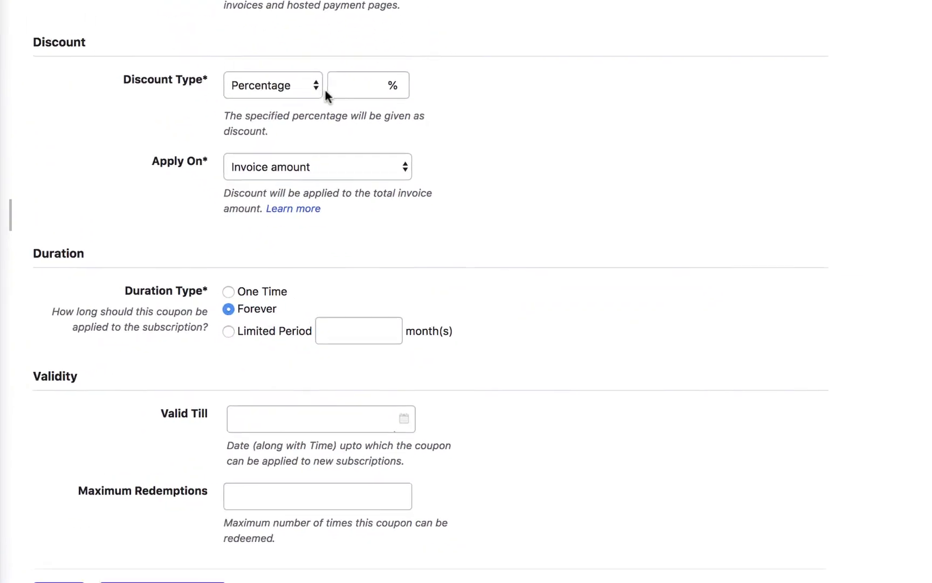
# Set a 15% Percentage discount applied on each specified item.
pyautogui.click(351, 205)
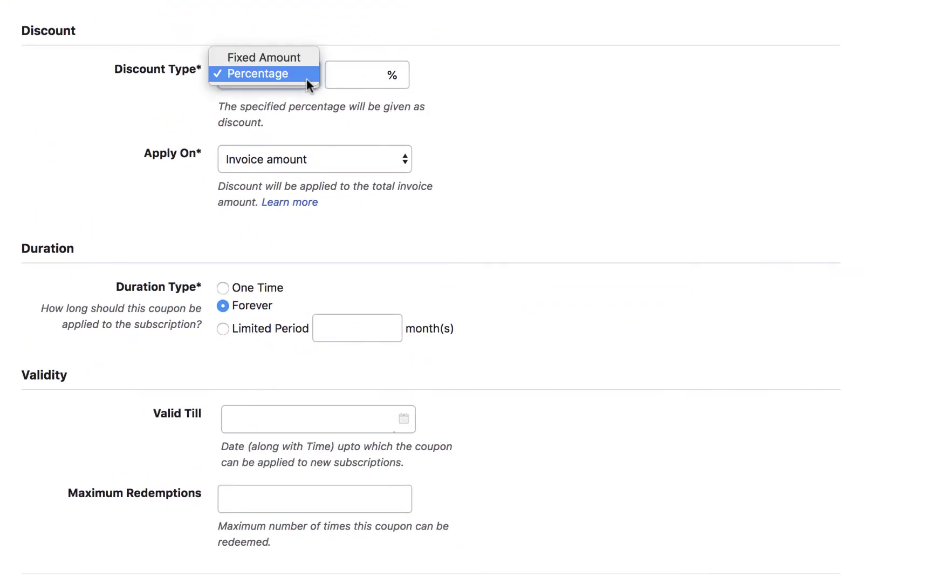
pyautogui.click(344, 78)
pyautogui.click(344, 78)
pyautogui.write('15')
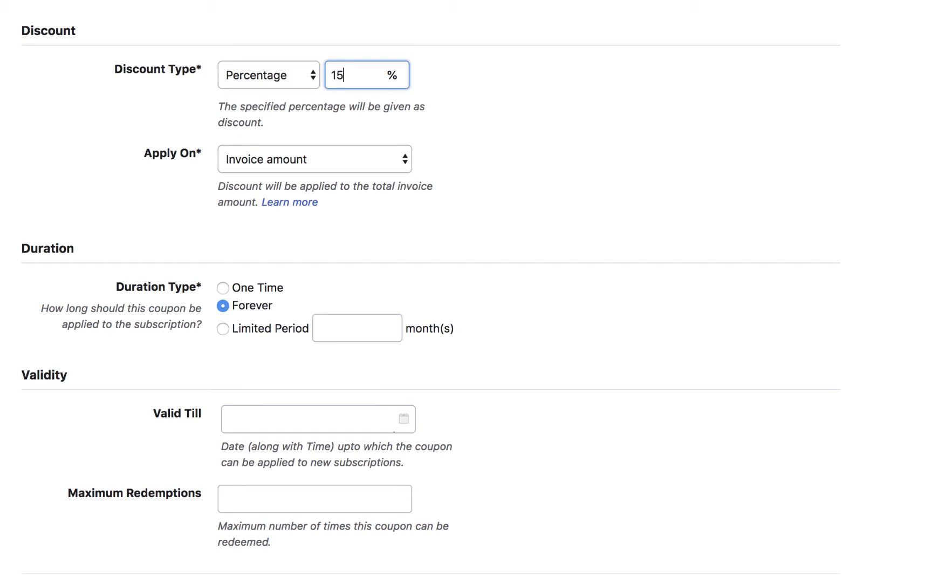
pyautogui.click(361, 158)
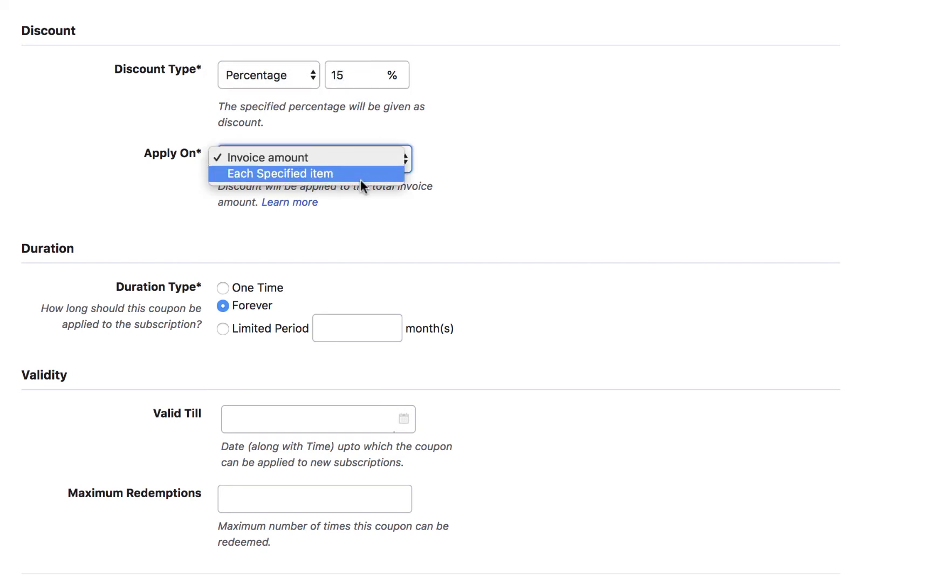
pyautogui.click(354, 177)
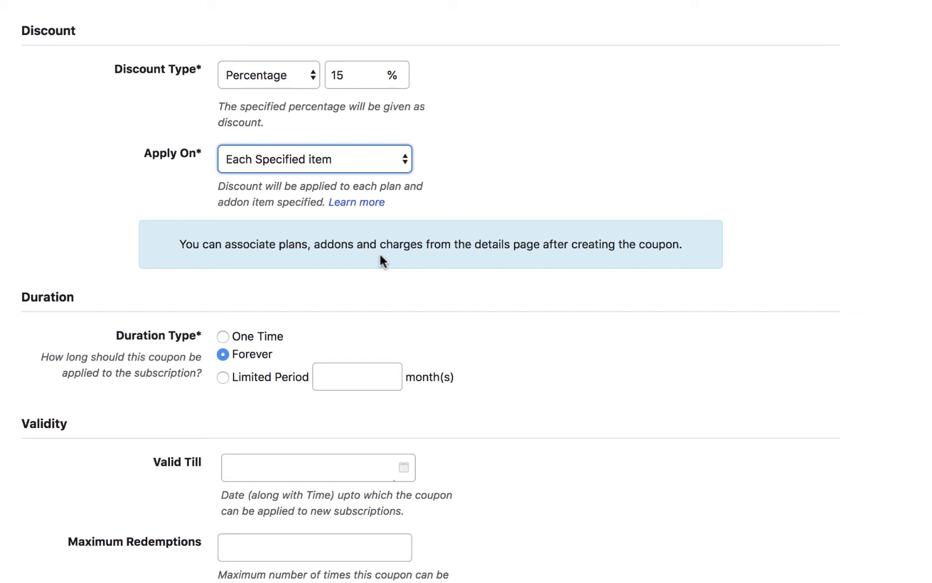
pyautogui.scroll(-3, 380, 255)
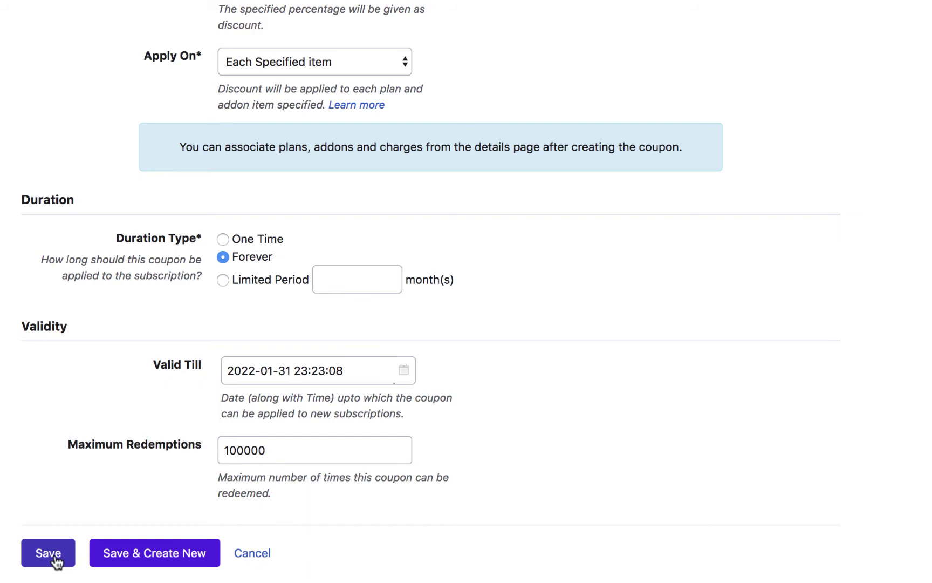
# Save the Merry Christmas coupon and choose 'Based on selected criteria' for its applicable plans.
pyautogui.click(54, 557)
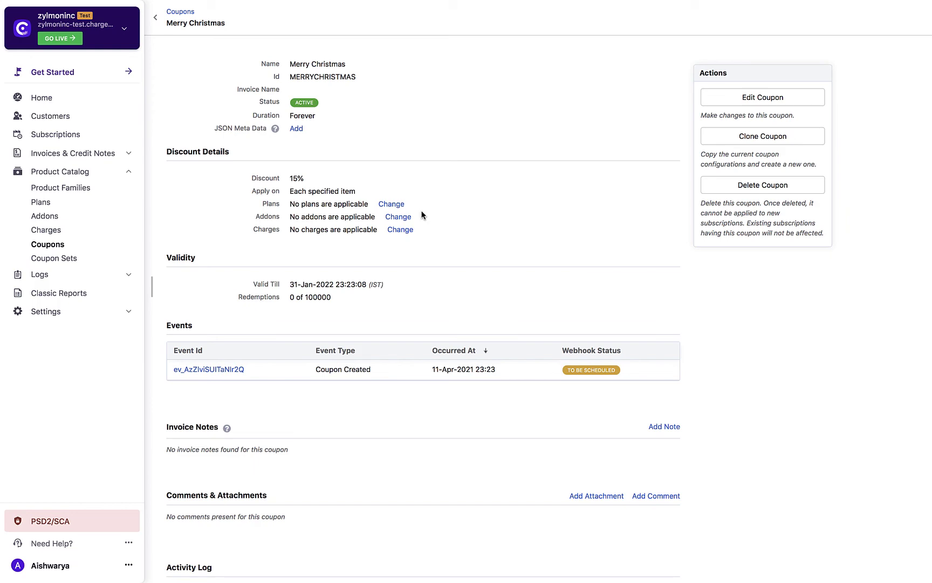
pyautogui.click(388, 206)
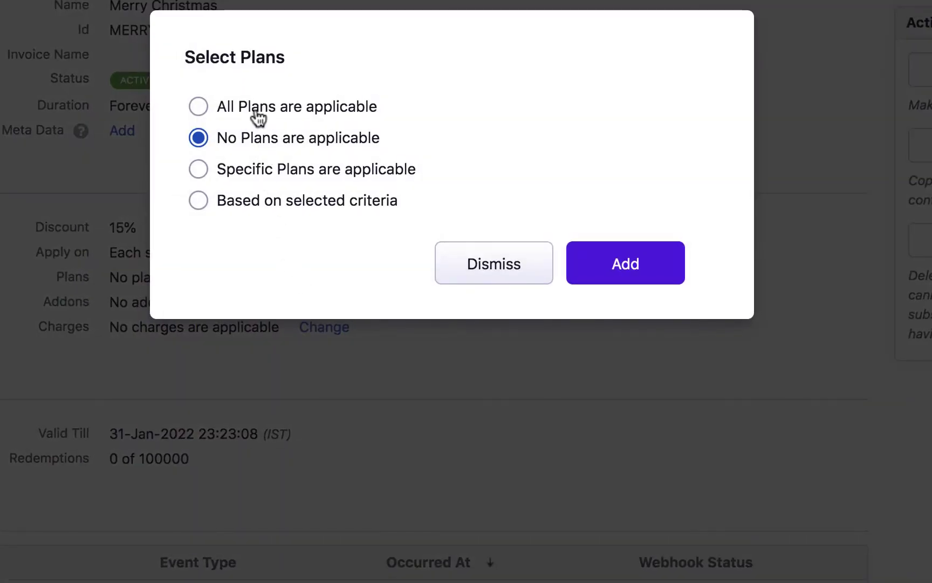
pyautogui.click(197, 108)
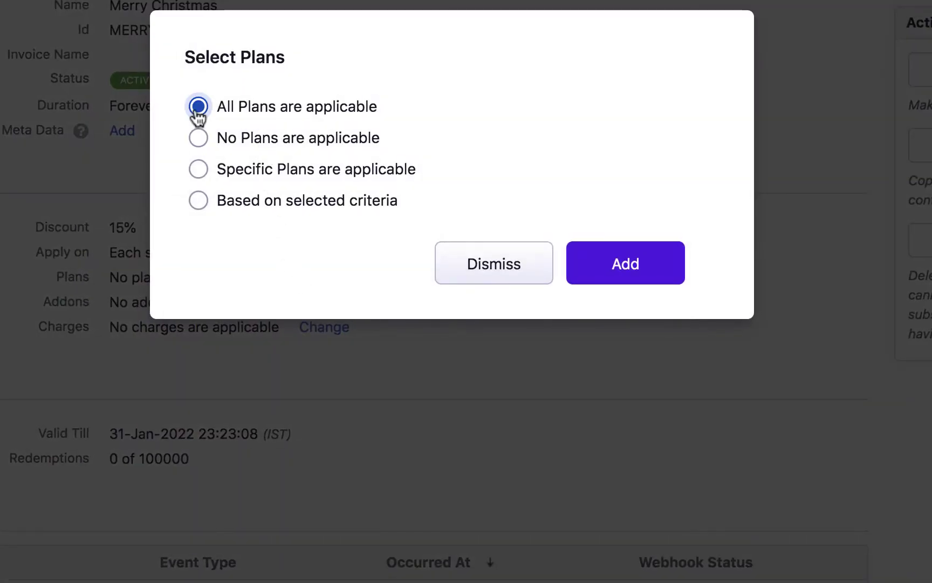
pyautogui.click(199, 141)
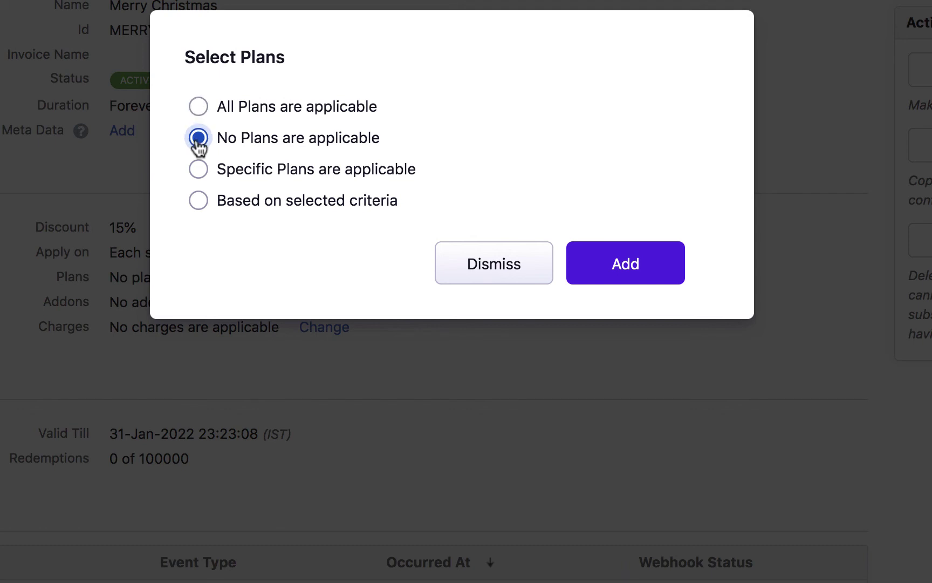
pyautogui.click(198, 172)
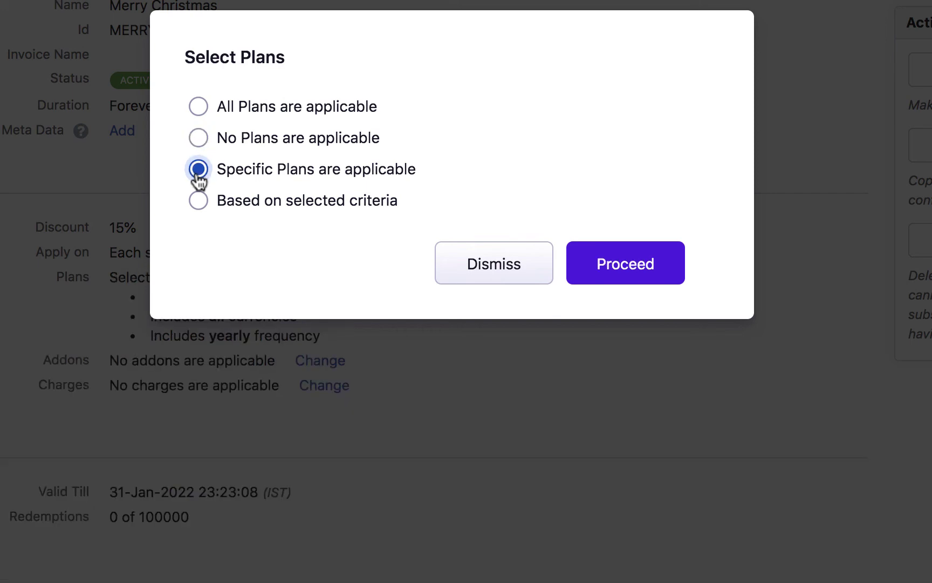
pyautogui.click(596, 264)
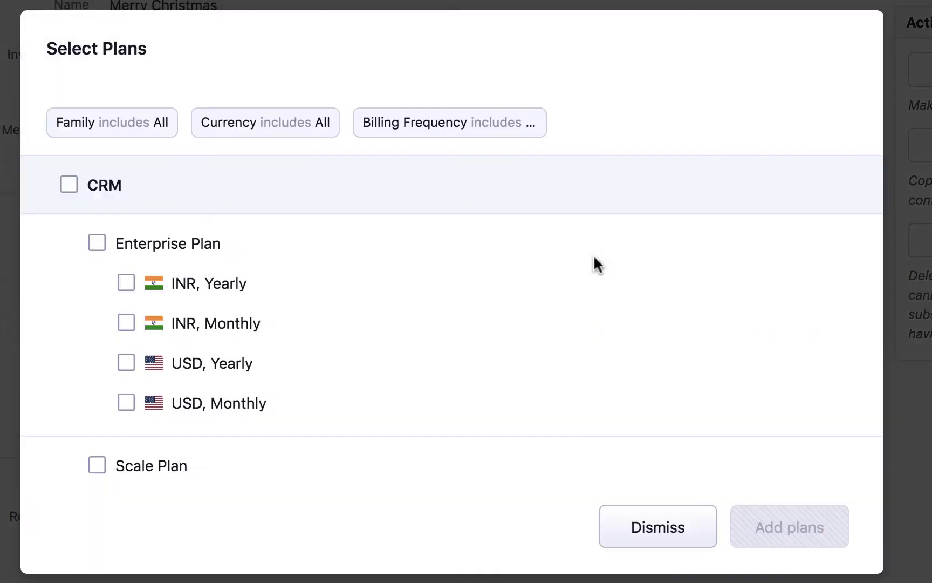
pyautogui.scroll(-5, 328, 281)
pyautogui.scroll(5, 327, 281)
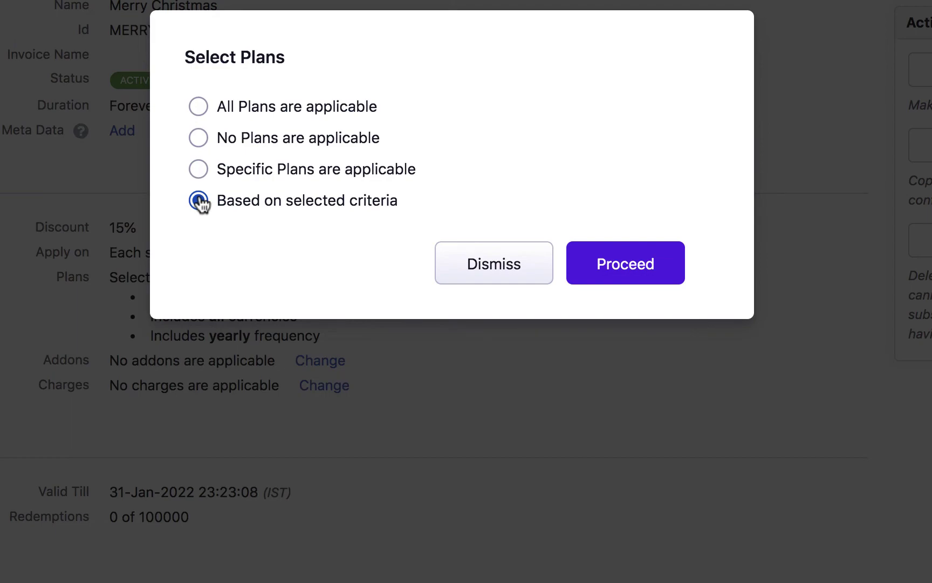
# Limit the coupon to Yearly billing frequency by unchecking Monthly, Weekly and Daily, keeping all families and currencies.
pyautogui.click(602, 267)
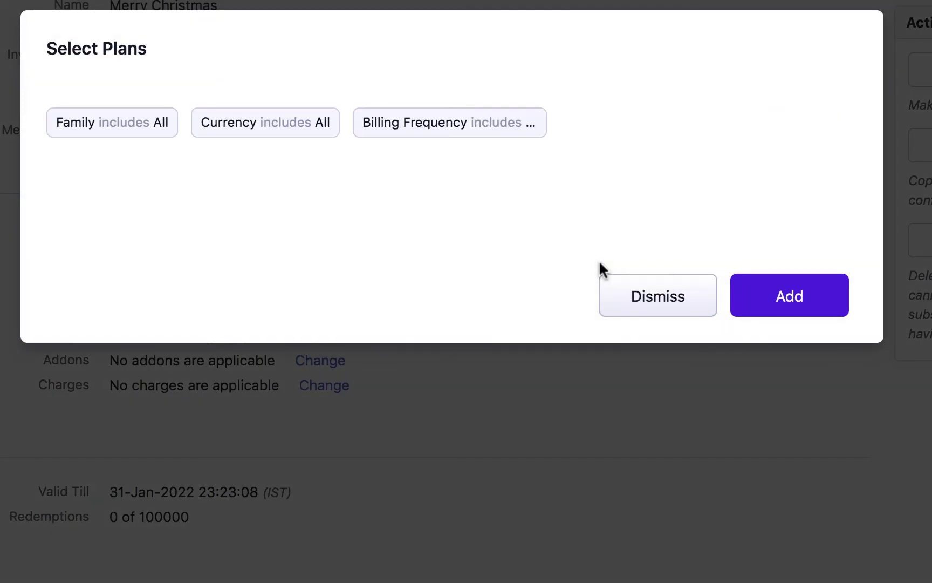
pyautogui.click(147, 133)
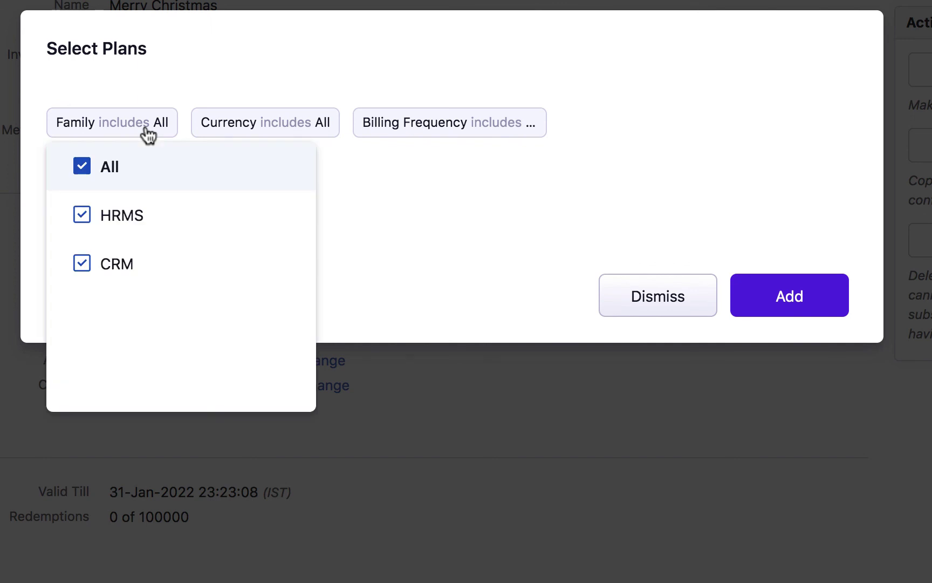
pyautogui.click(277, 124)
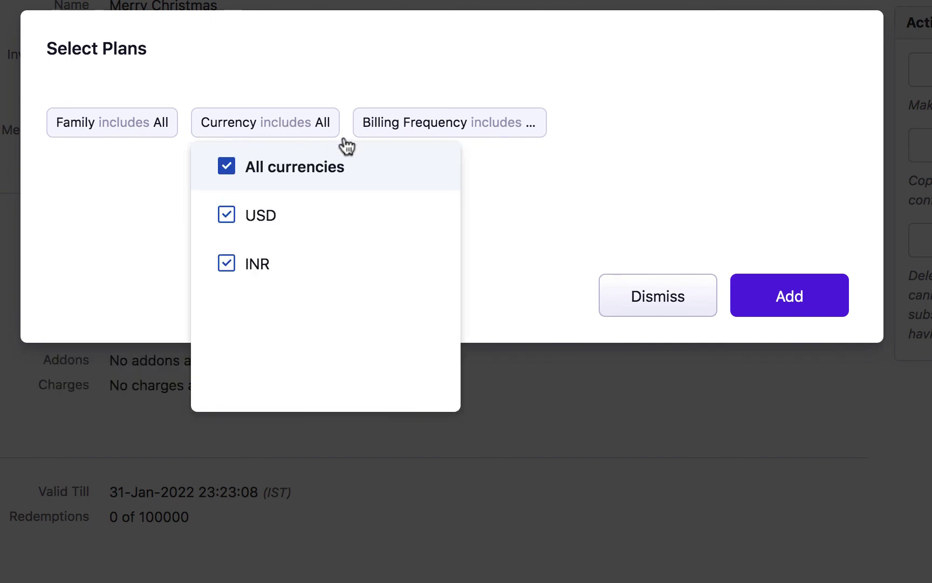
pyautogui.click(415, 129)
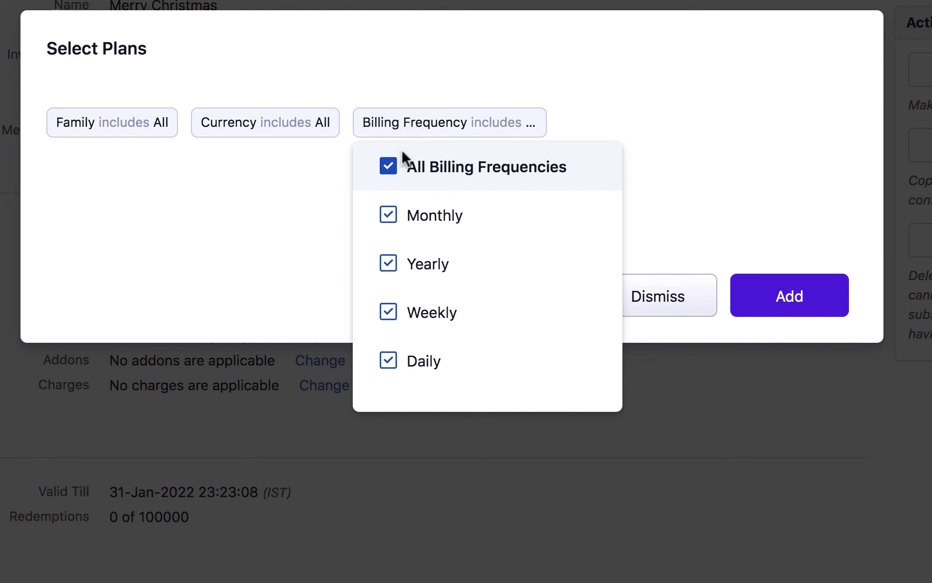
pyautogui.click(388, 215)
pyautogui.click(388, 309)
pyautogui.click(388, 360)
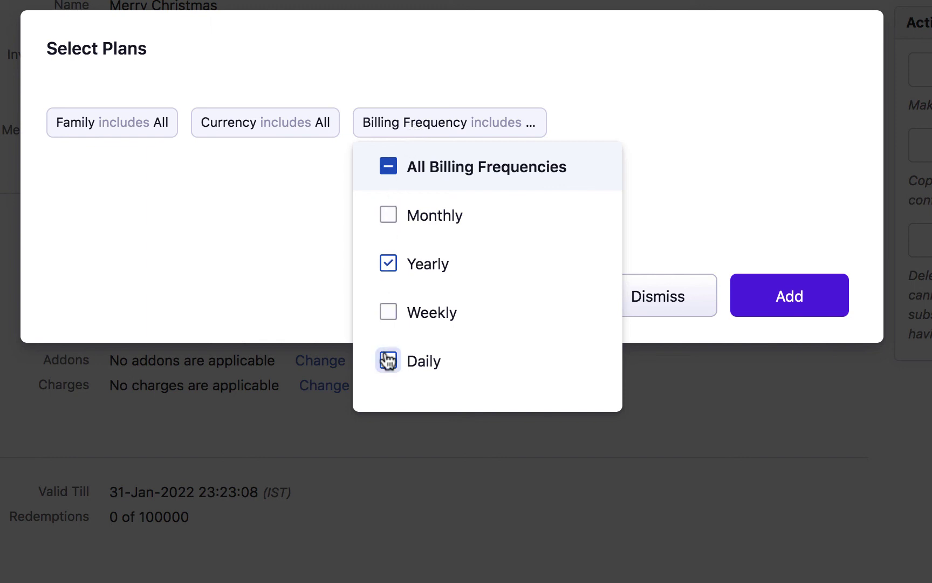
pyautogui.click(745, 296)
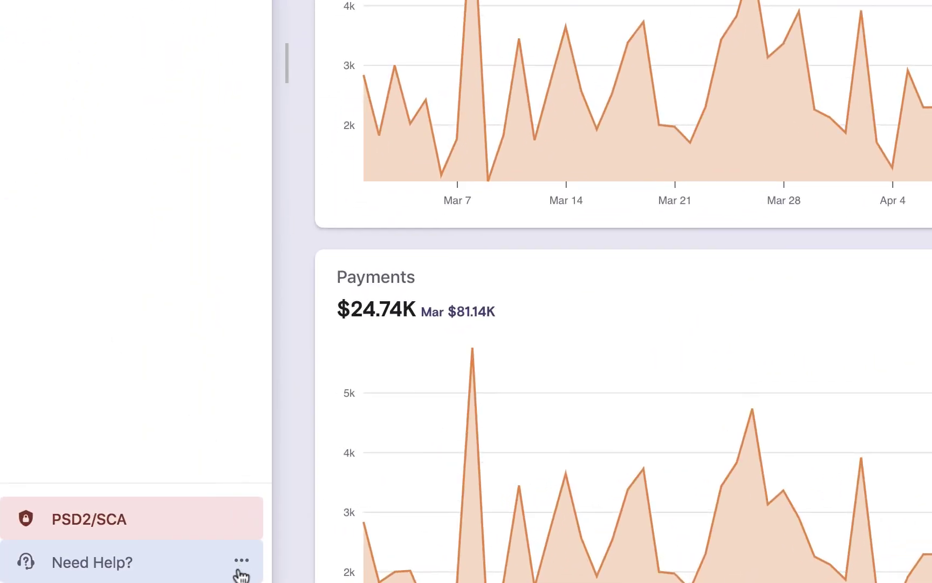
# Bring up the Need Help? support options menu.
pyautogui.click(237, 572)
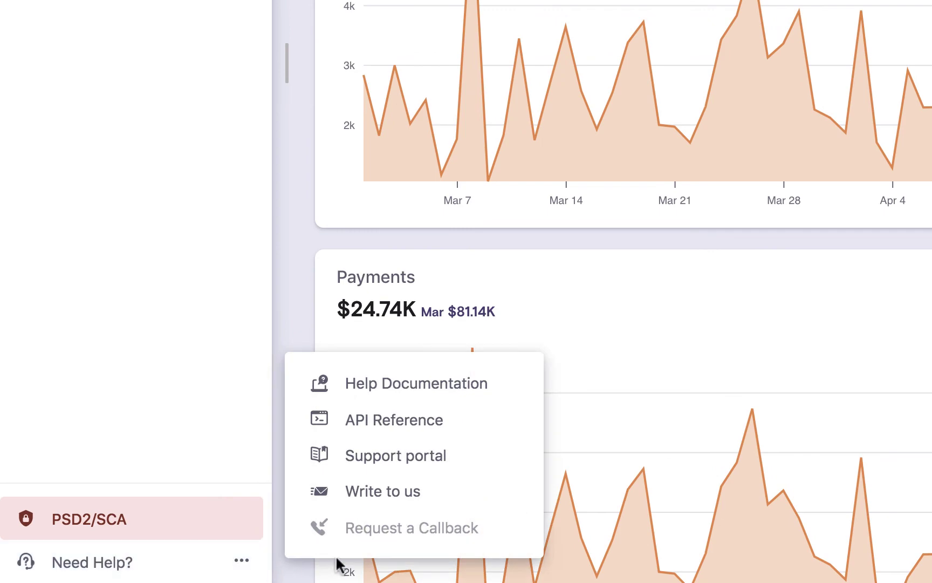